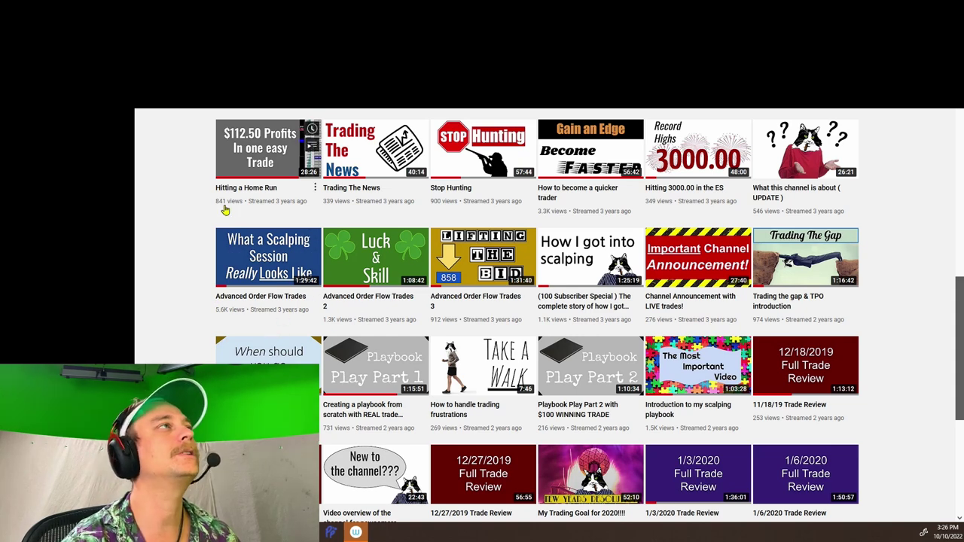
# Step: Review the opening trades of the 10/10/2022 session on the ESZ22 price ladder and in the Closed PnL list
pyautogui.click(268, 148)
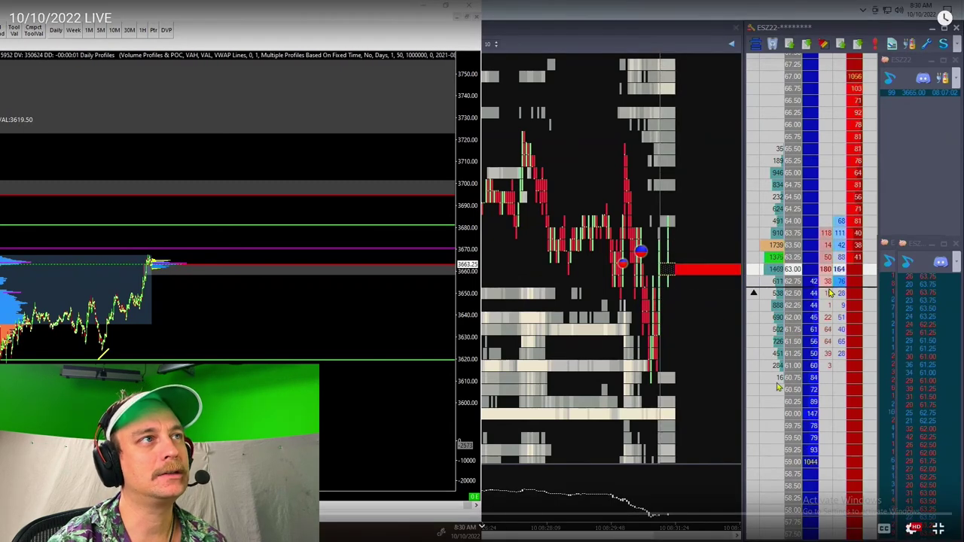
pyautogui.click(753, 377)
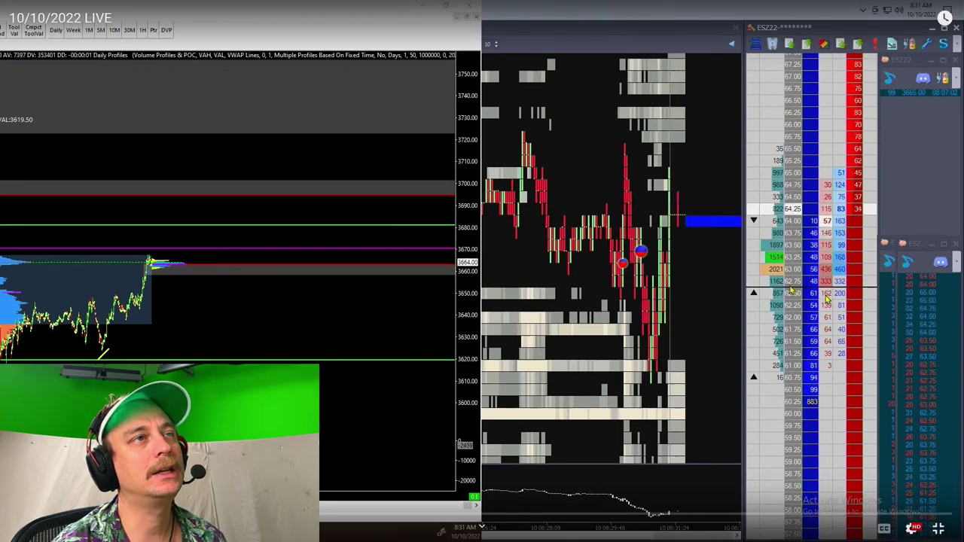
pyautogui.scroll(5, 829, 293)
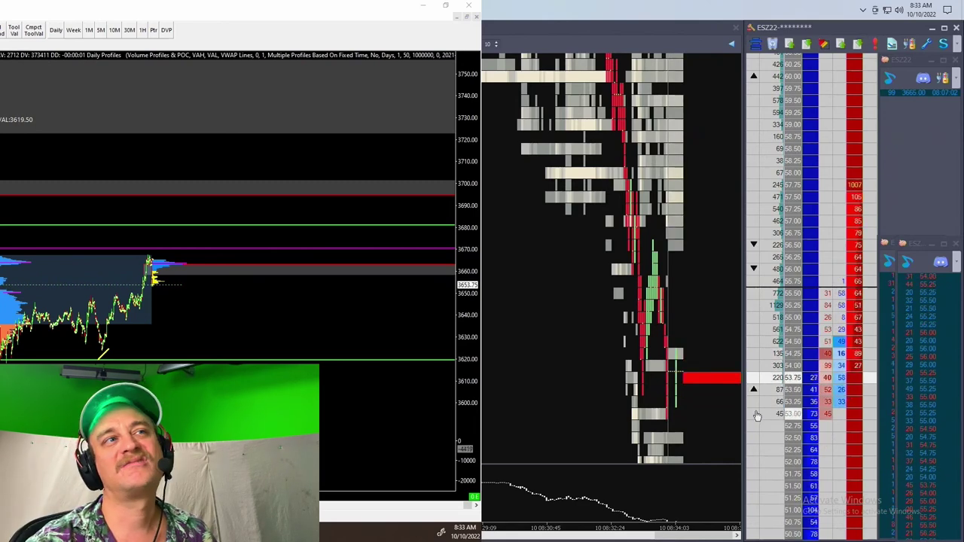
pyautogui.click(831, 435)
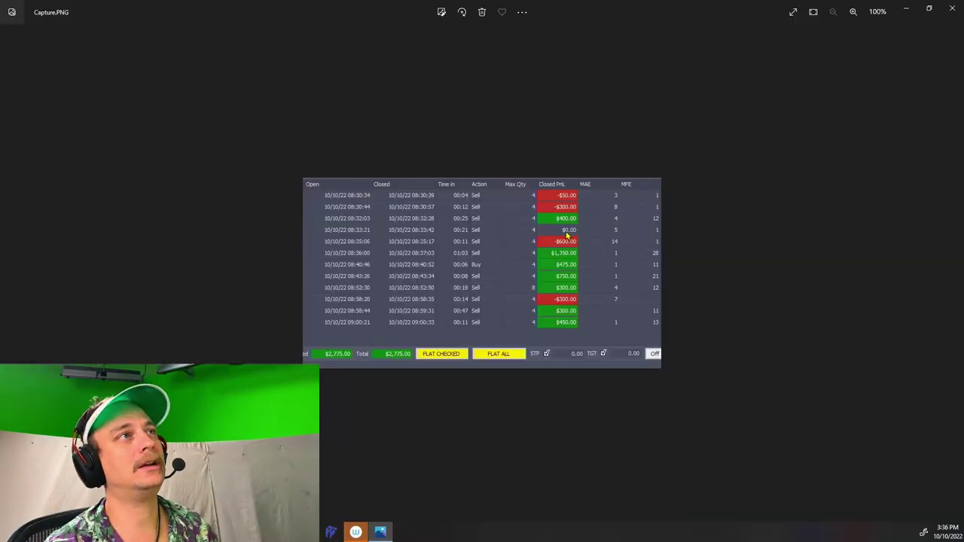
pyautogui.click(567, 255)
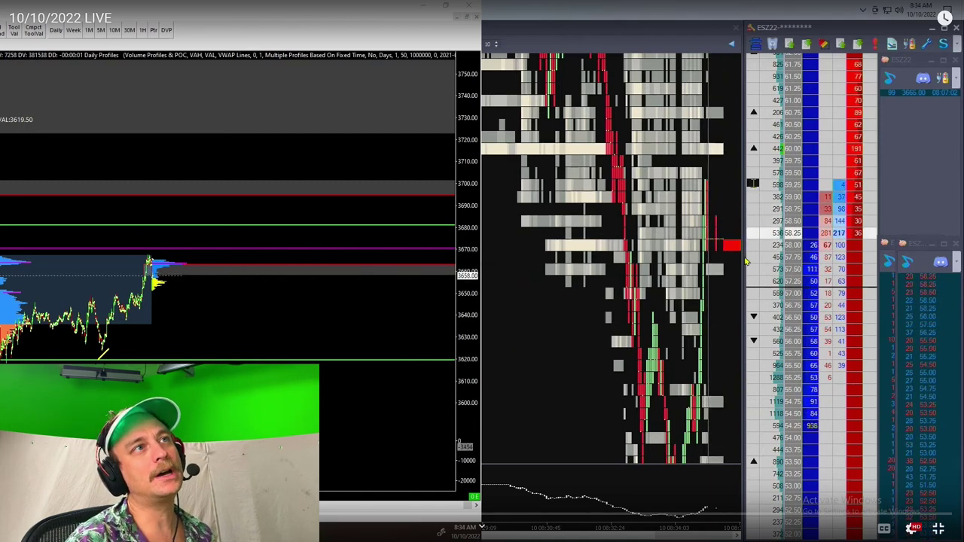
# Step: Examine the 8:36 AM order flow on the ESZ22 ladder, rewinding the recording a few seconds to replay it
pyautogui.click(857, 245)
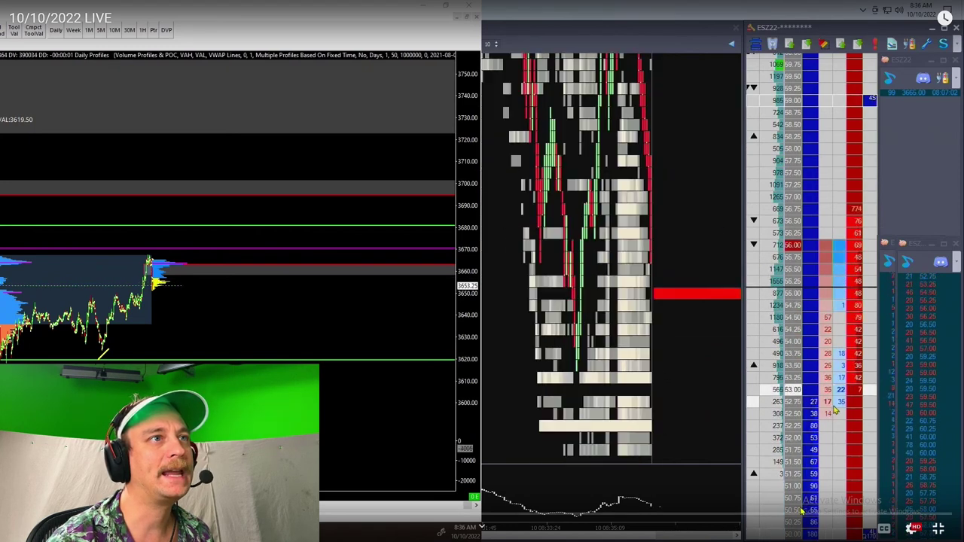
pyautogui.scroll(-3, 834, 410)
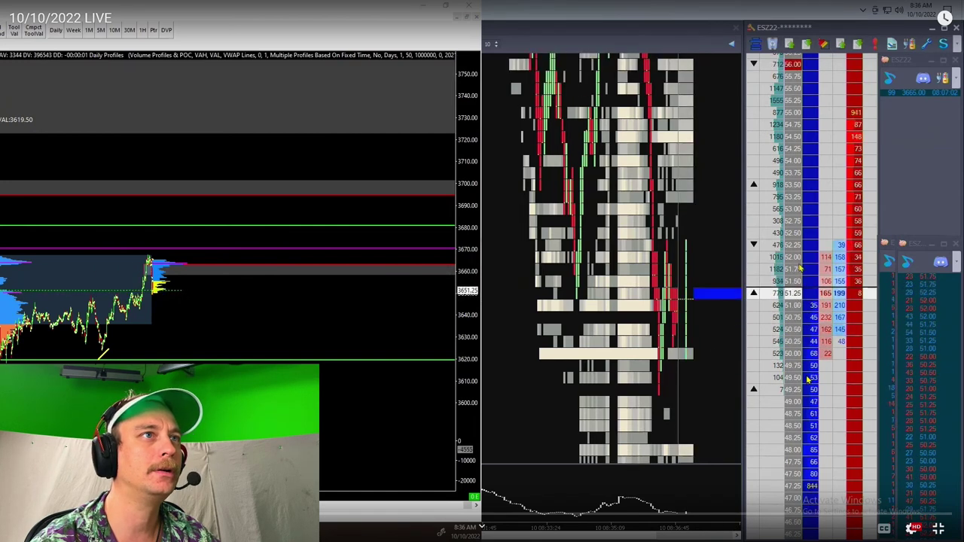
pyautogui.press('Left')
pyautogui.press('Left')
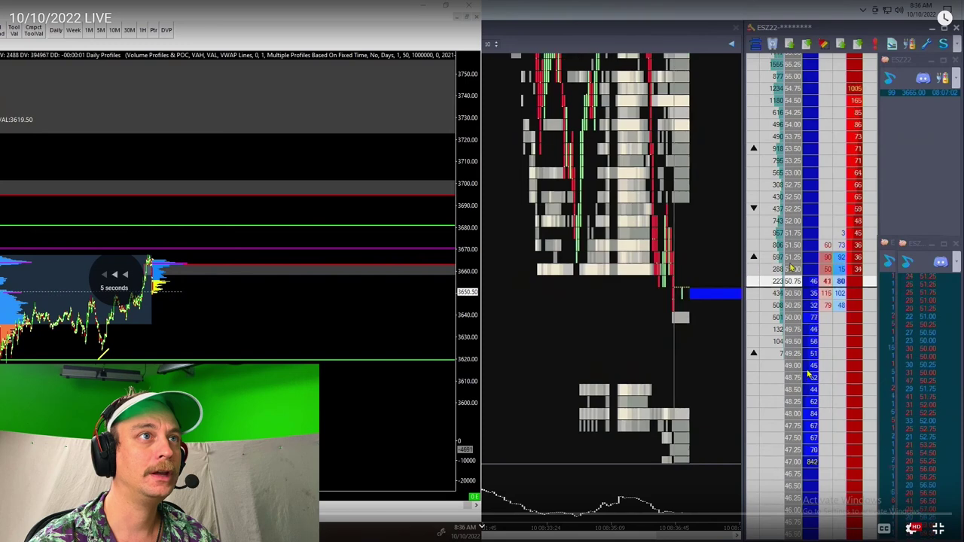
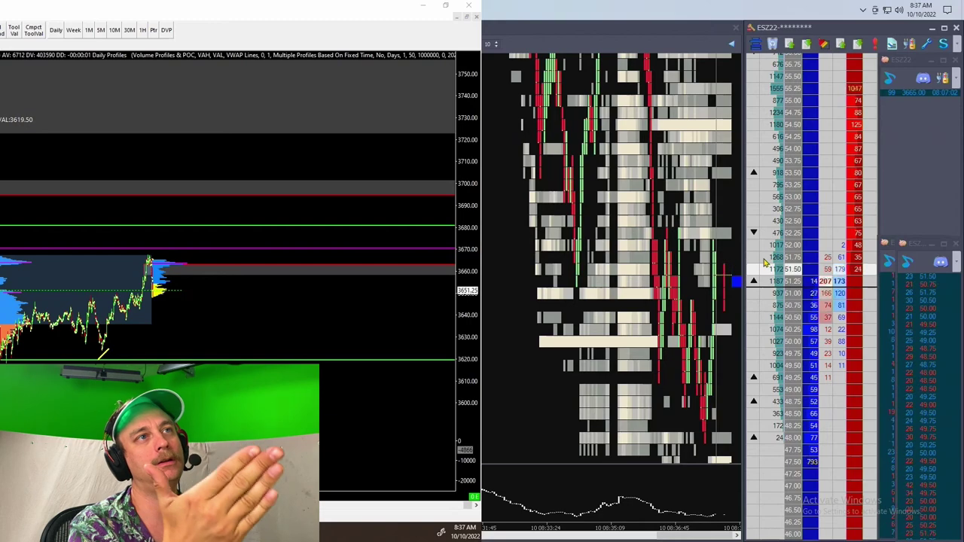
# Step: Examine the resting orders and marked price levels on the ESZ22 ladder between 8:37 and 8:39 AM
pyautogui.scroll(3, 762, 271)
pyautogui.scroll(-1, 759, 285)
pyautogui.scroll(-2, 758, 284)
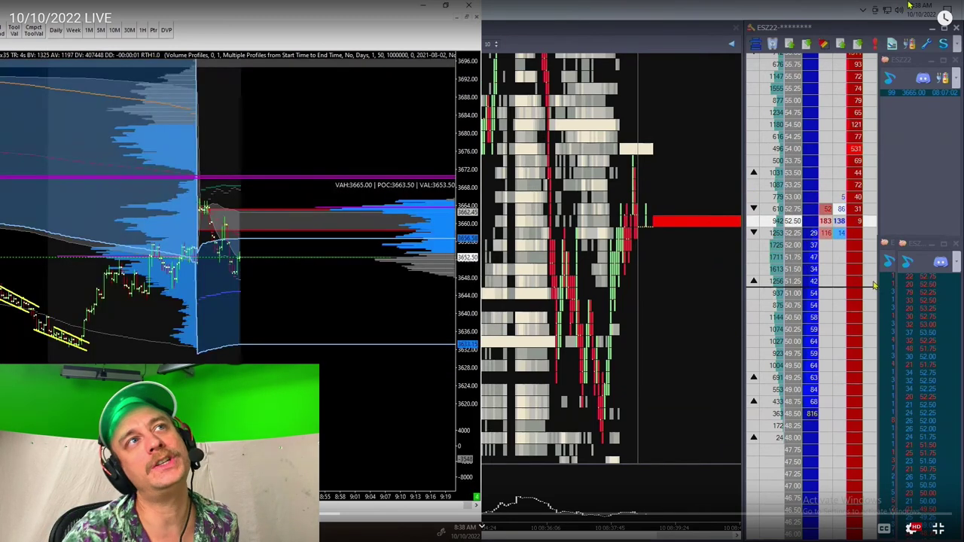
pyautogui.click(868, 163)
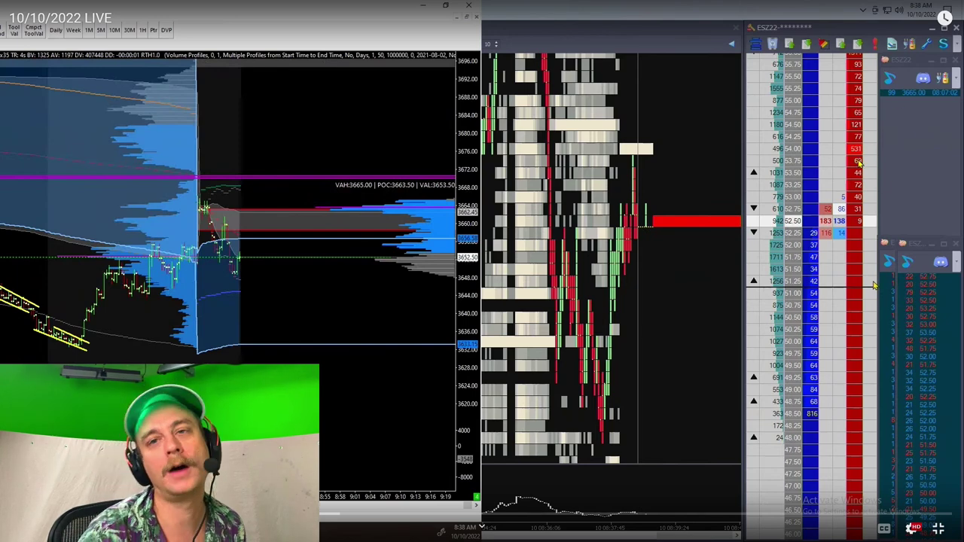
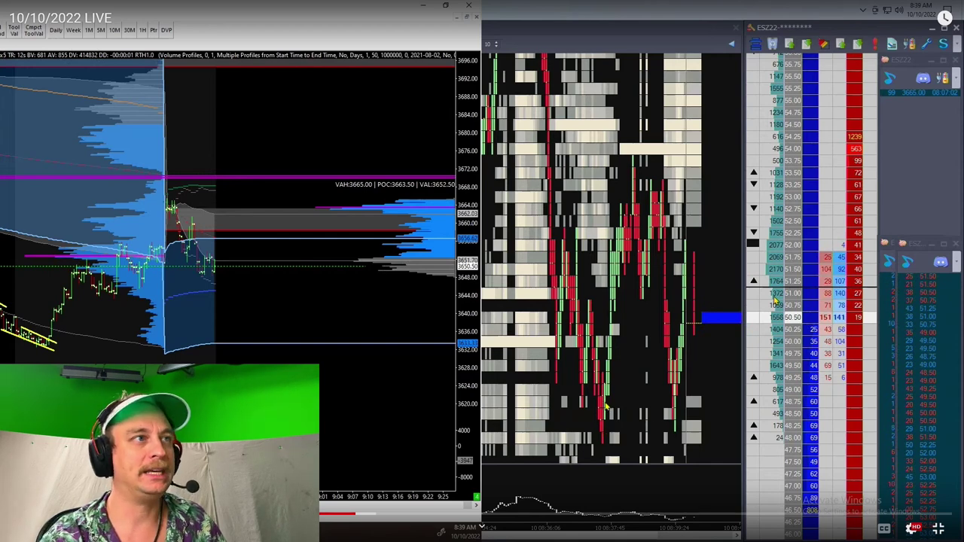
pyautogui.click(753, 444)
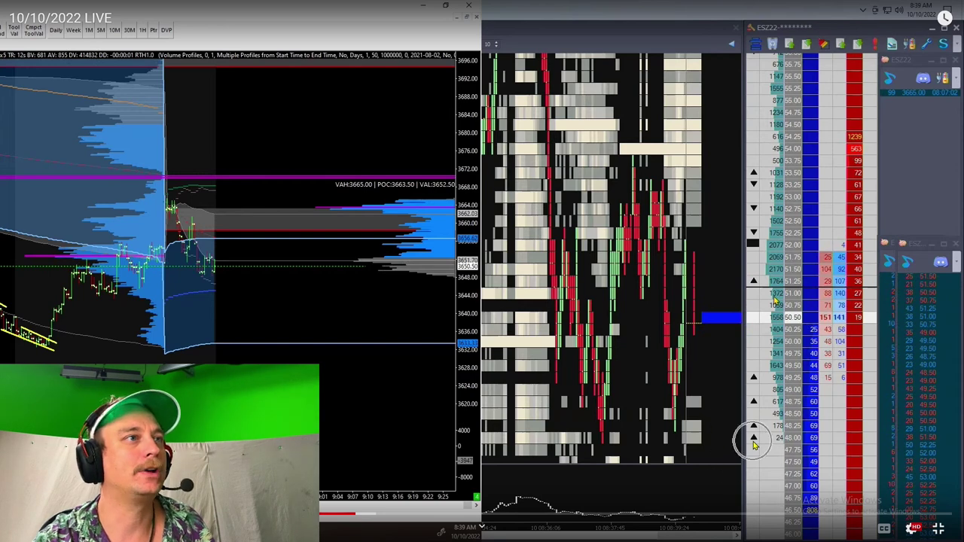
pyautogui.click(753, 427)
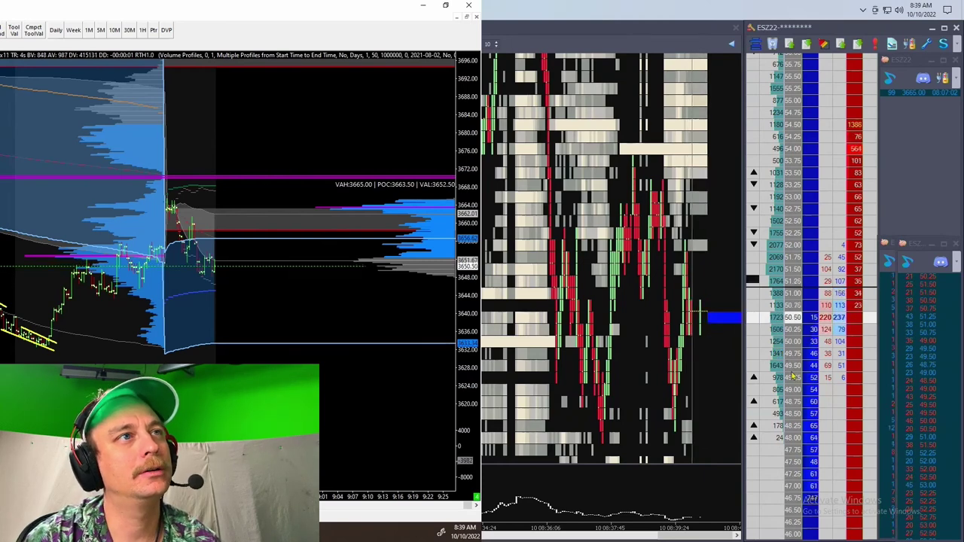
# Step: Examine the 8:40 AM long entry against the prior swing high on the heatmap and the ladder's bid levels
pyautogui.moveTo(770, 271)
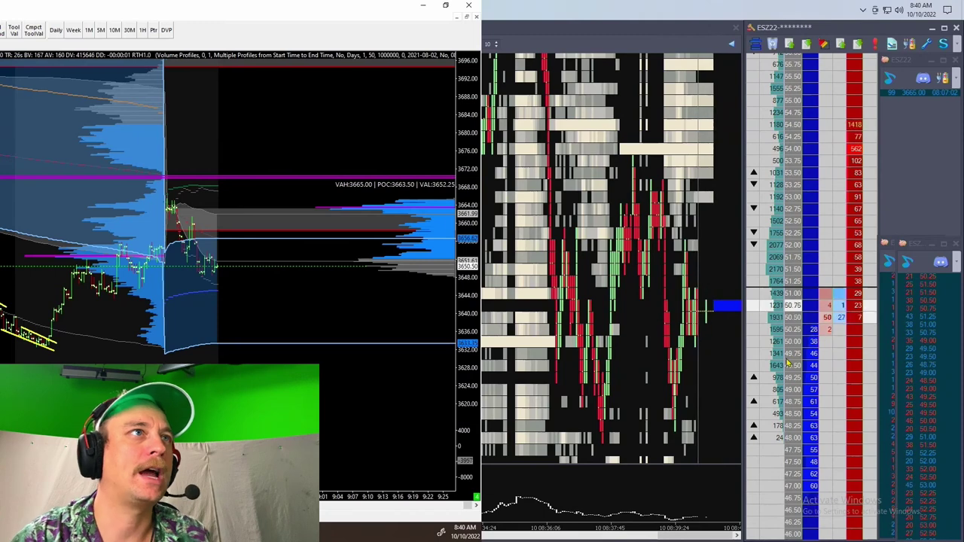
pyautogui.moveTo(787, 361)
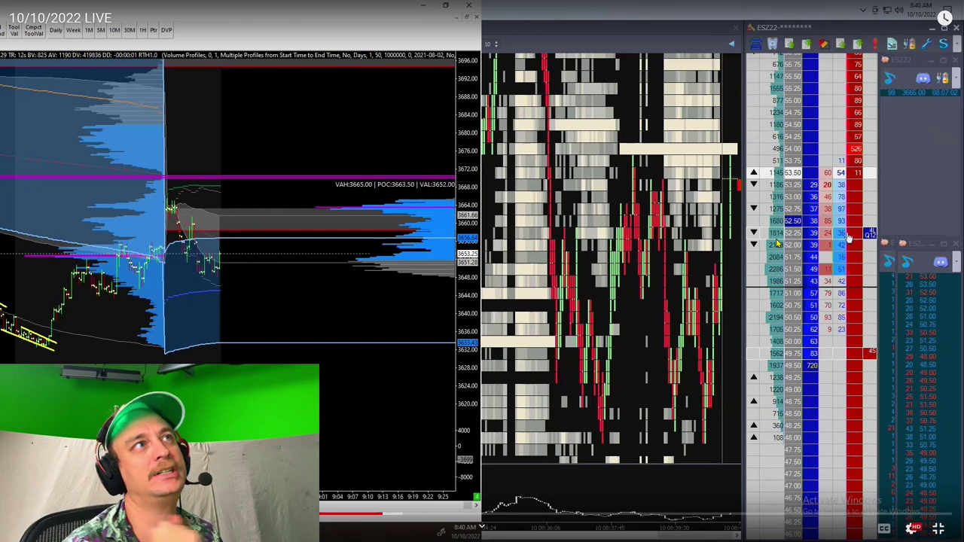
pyautogui.click(638, 161)
pyautogui.click(636, 161)
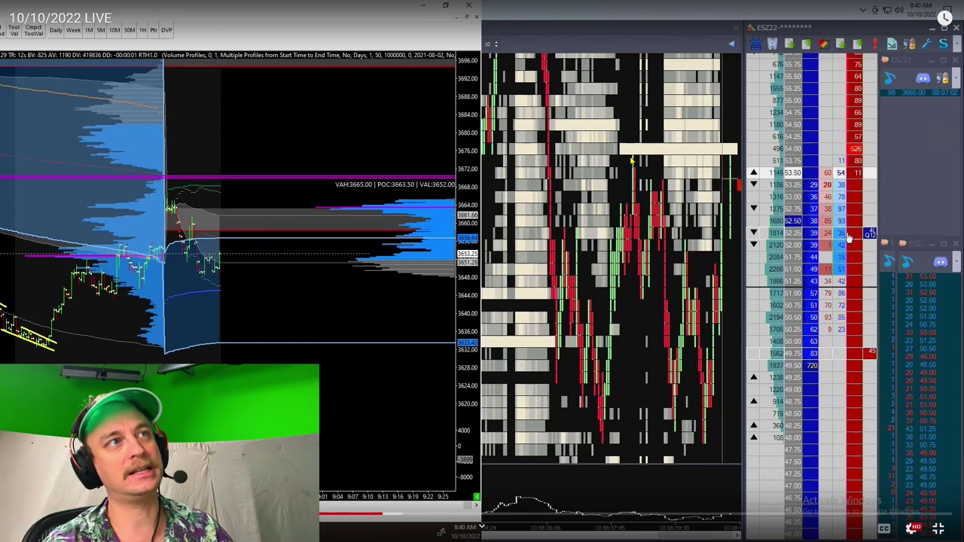
pyautogui.click(818, 268)
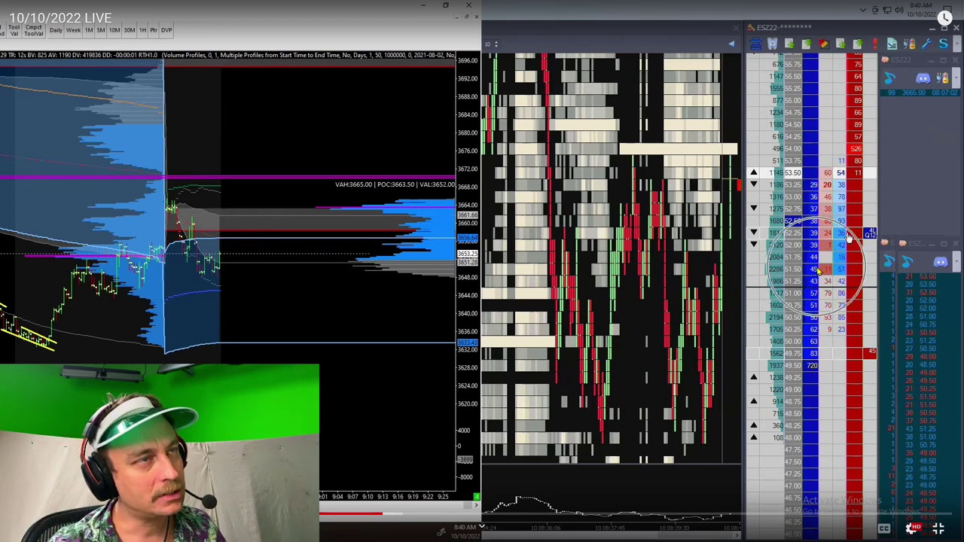
pyautogui.click(808, 238)
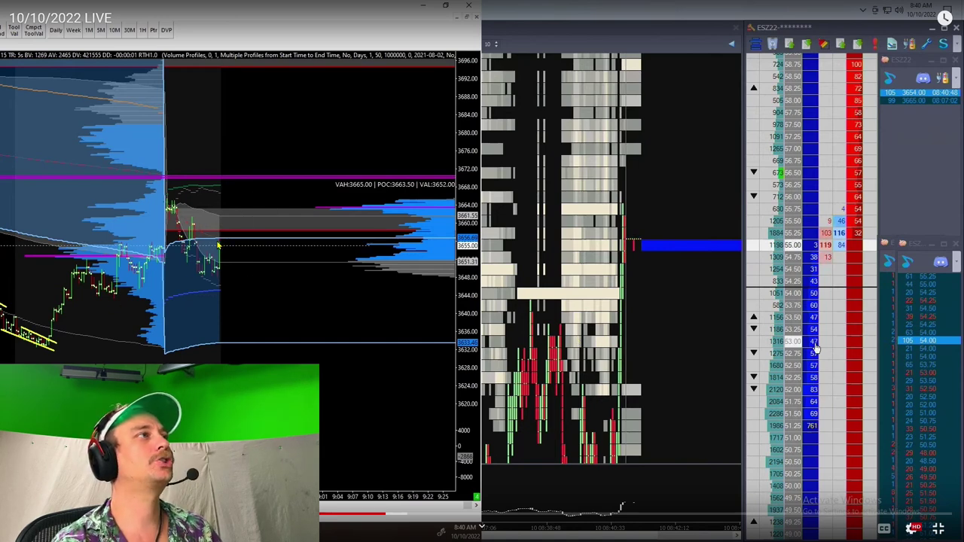
# Step: Compare the 8:40 AM price on the volume profile chart with the trade results in Capture.PNG
pyautogui.press('ctrl')
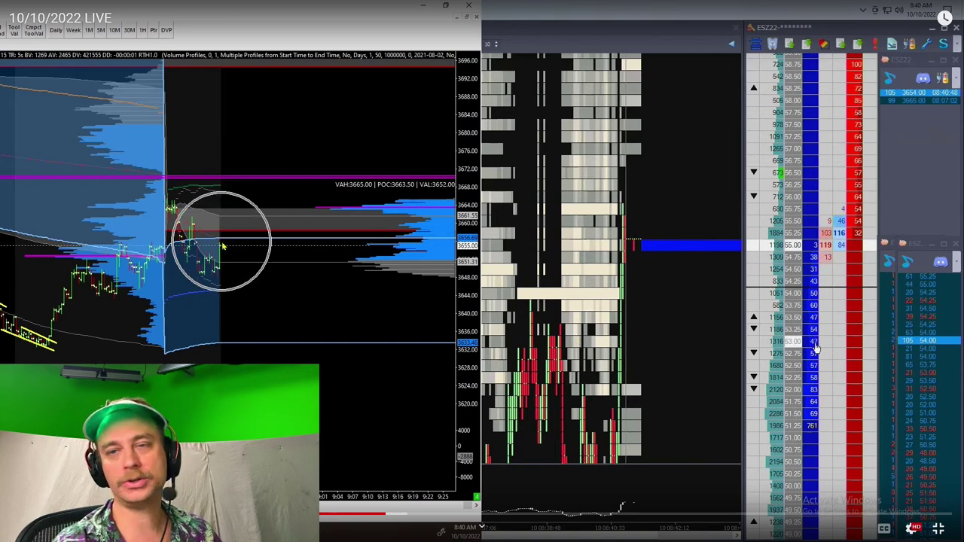
pyautogui.press('ctrl')
pyautogui.press('ctrl')
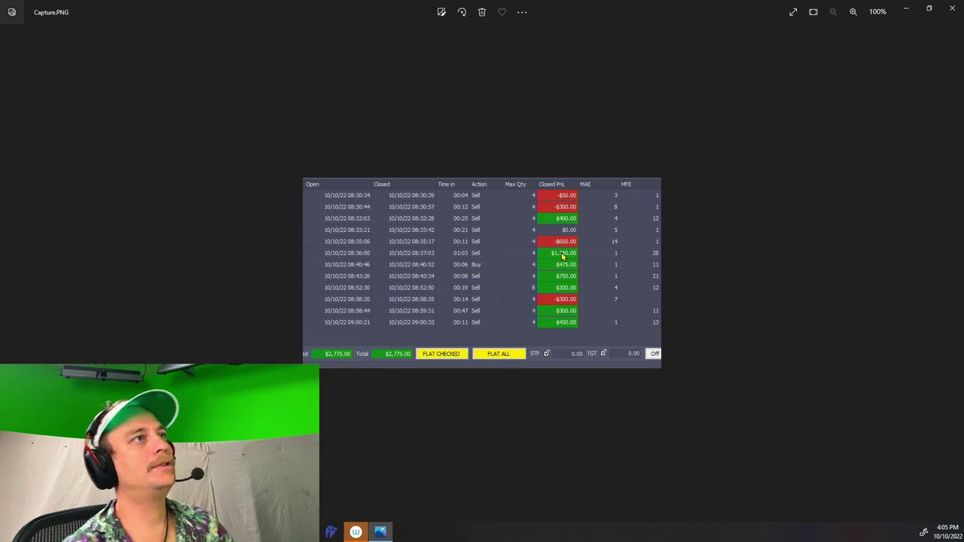
pyautogui.press('ctrl')
pyautogui.press('ctrl')
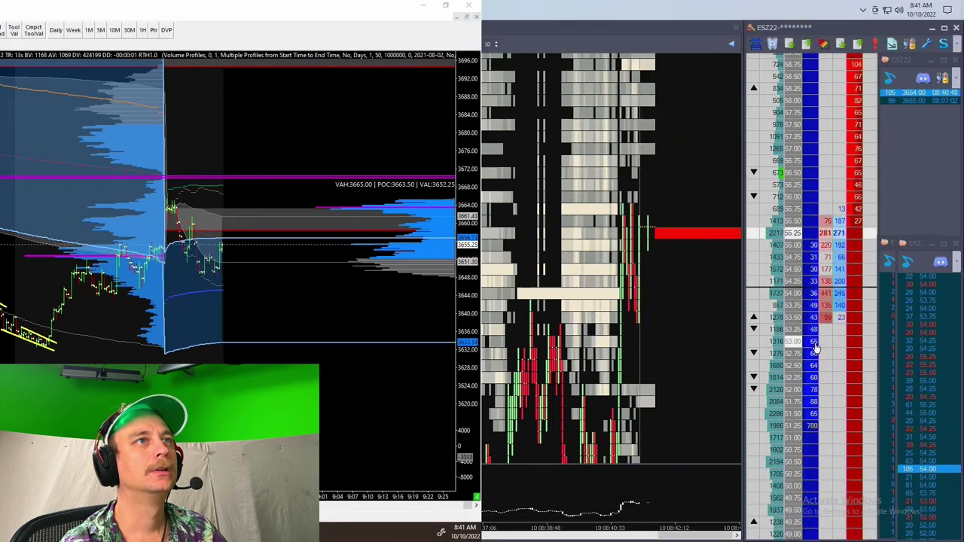
# Step: Examine the 8:41 to 8:42 AM order flow on the ESZ22 ladder, rewinding the recording briefly to replay it
pyautogui.moveTo(752, 378)
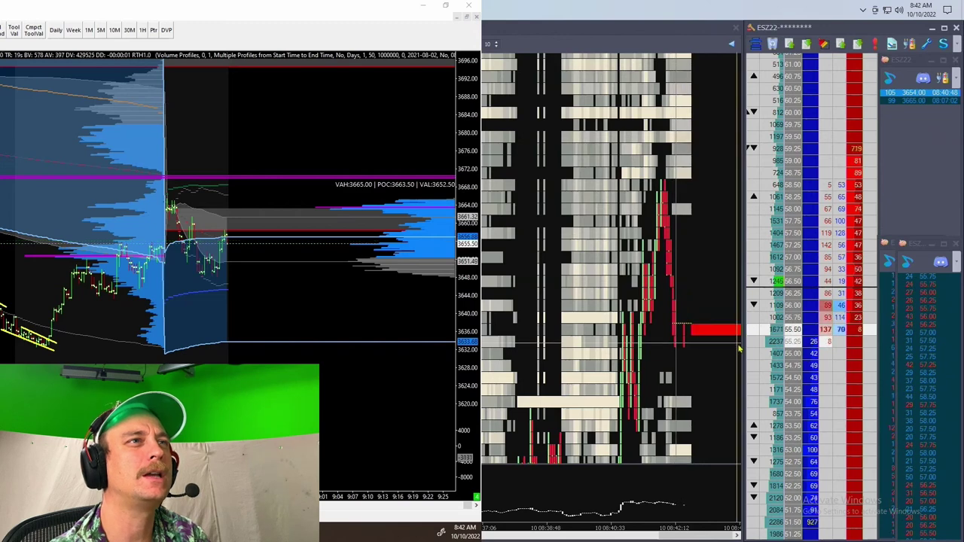
pyautogui.scroll(-1, 750, 361)
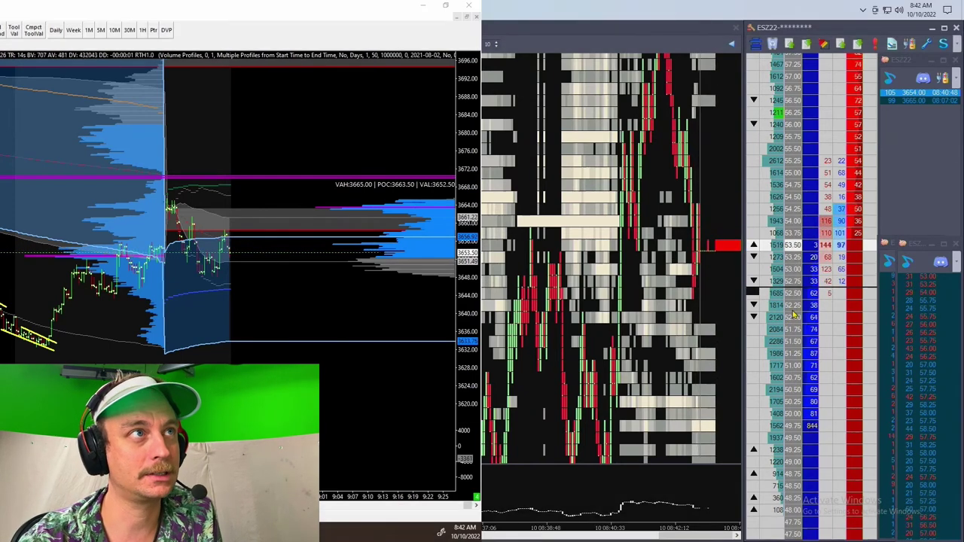
pyautogui.moveTo(656, 346)
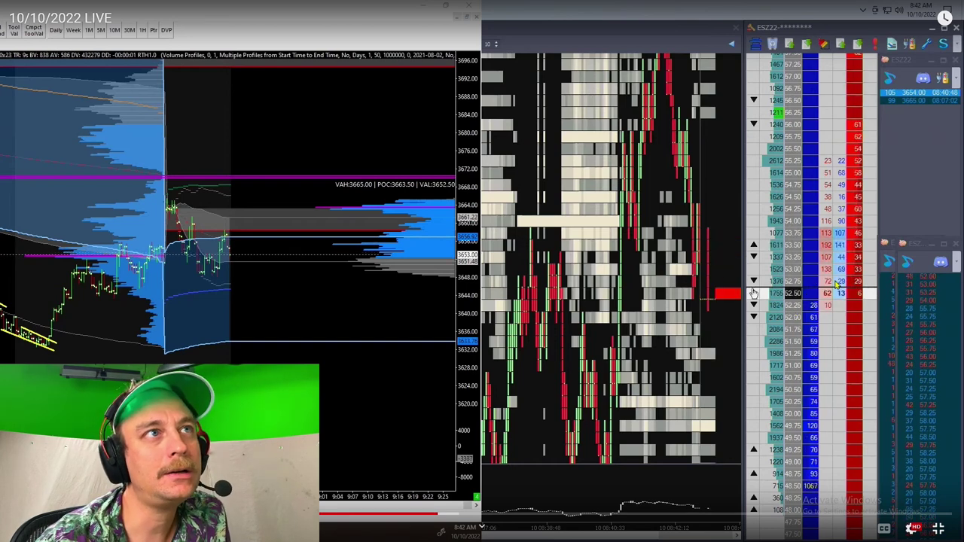
pyautogui.press('Left')
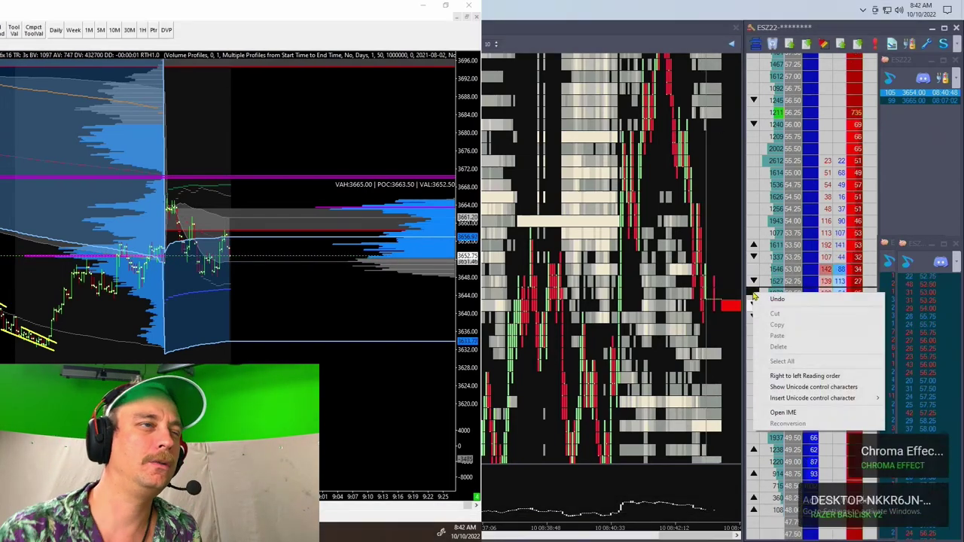
pyautogui.moveTo(821, 384)
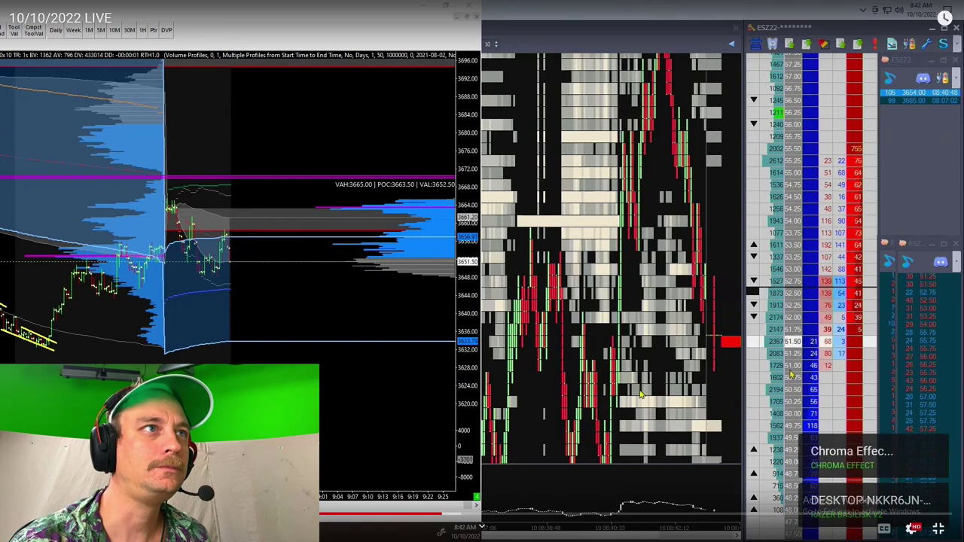
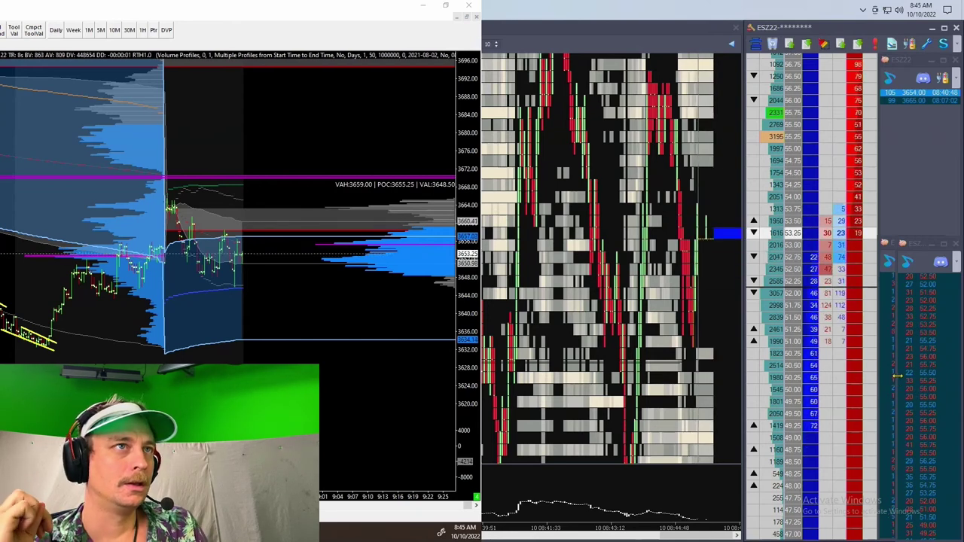
# Step: Check the daily profiles chart against the intraday volume profile chart and shift the intraday chart to an earlier position
pyautogui.hotkey('ctrl', 'Tab')
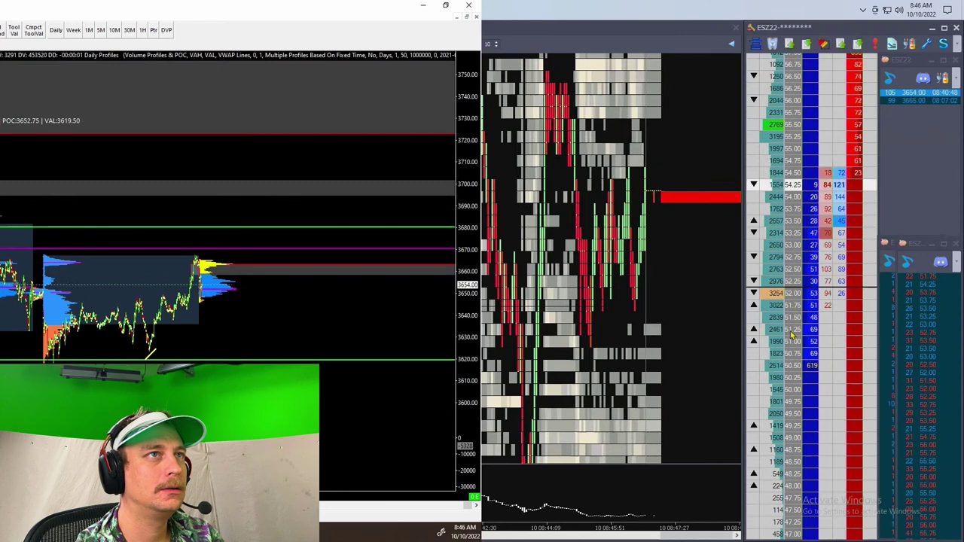
pyautogui.middleClick(779, 366)
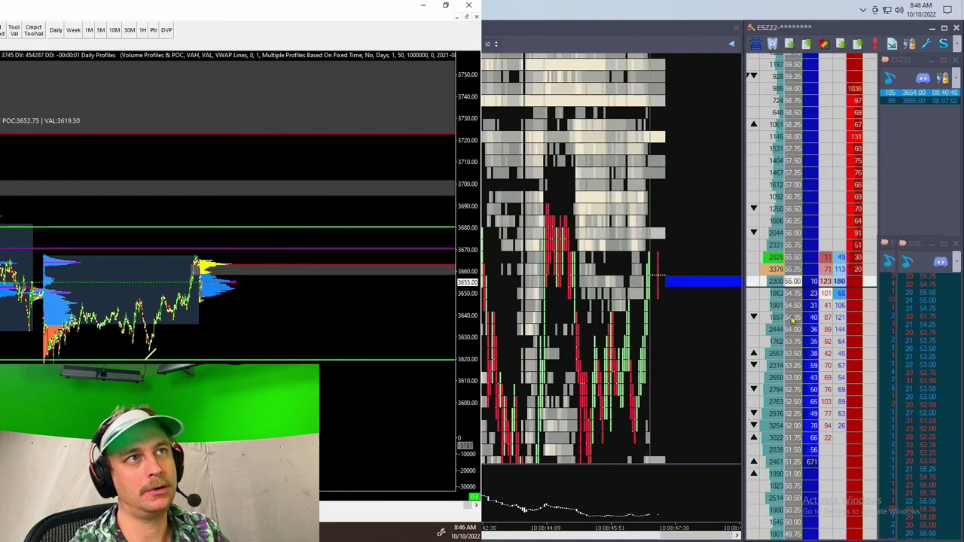
pyautogui.hotkey('ctrl', 'Tab')
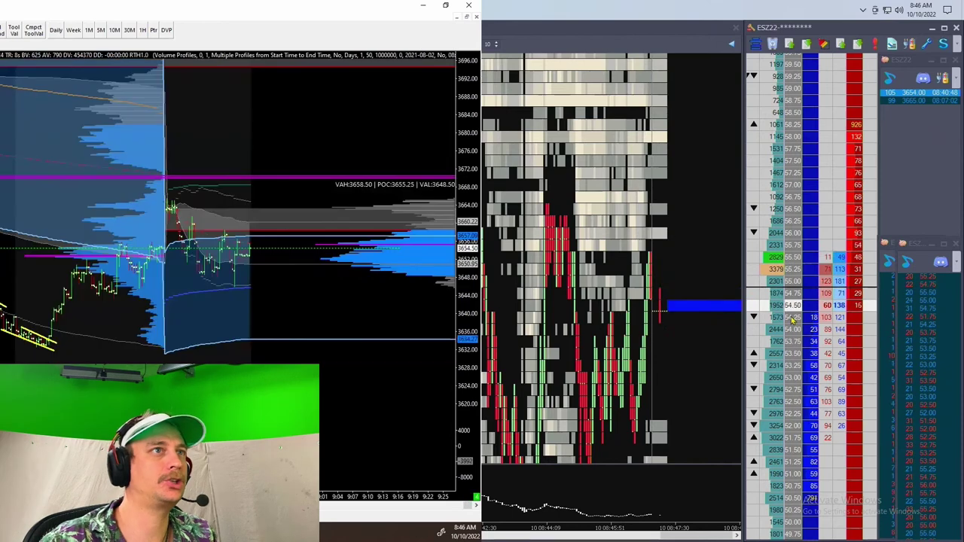
pyautogui.moveTo(311, 326); pyautogui.dragTo(274, 354)
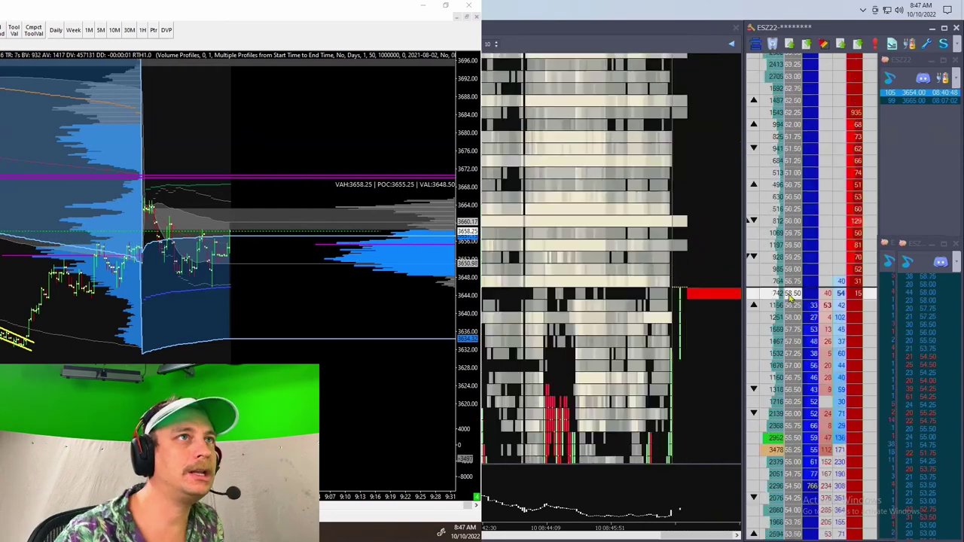
pyautogui.moveTo(633, 373)
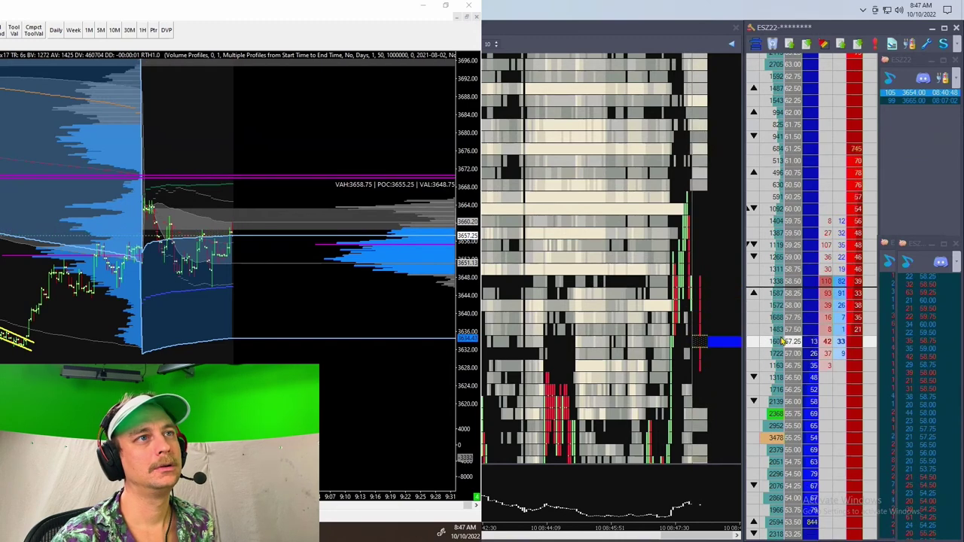
pyautogui.moveTo(817, 325)
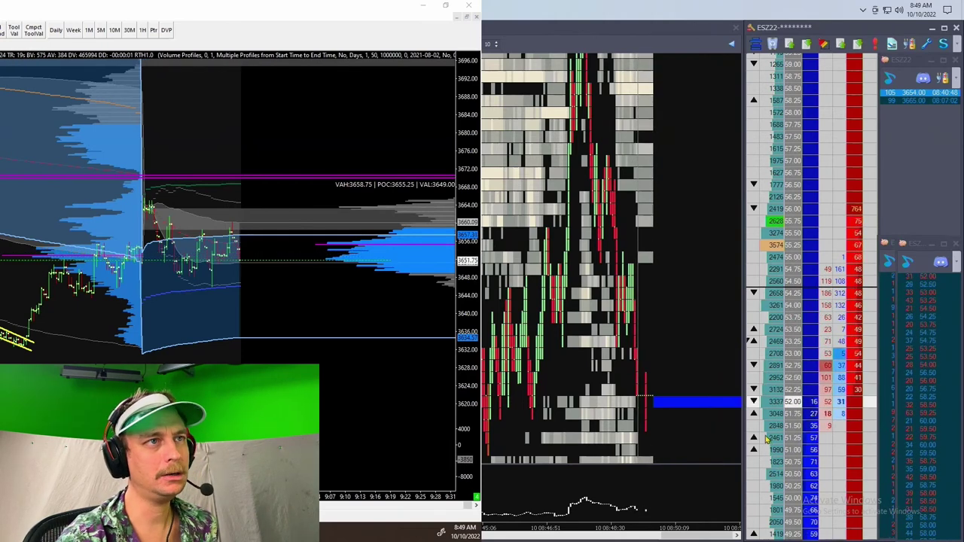
pyautogui.moveTo(866, 418)
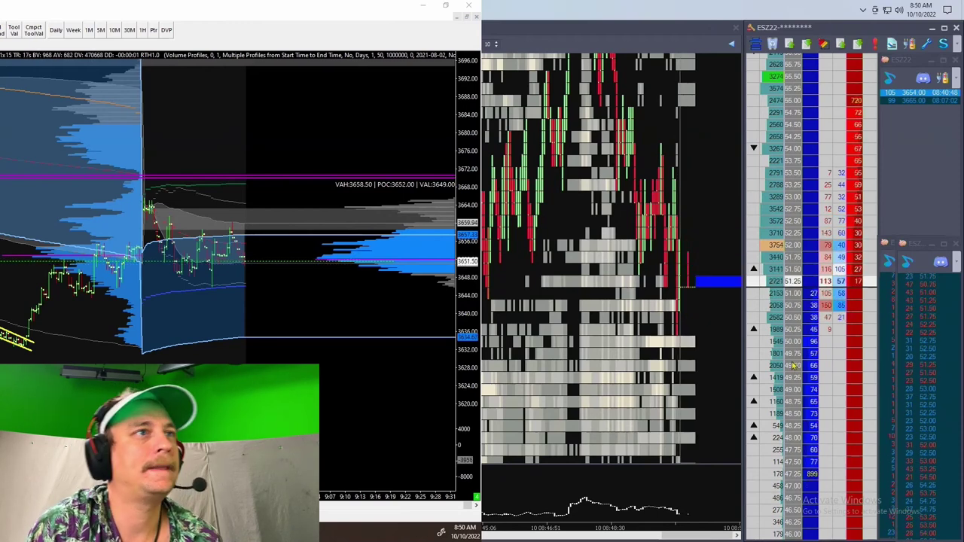
# Step: Examine the 8:50 AM ESZ22 order flow between 50.25 and 52.00 on the price ladder and heatmap
pyautogui.moveTo(847, 435)
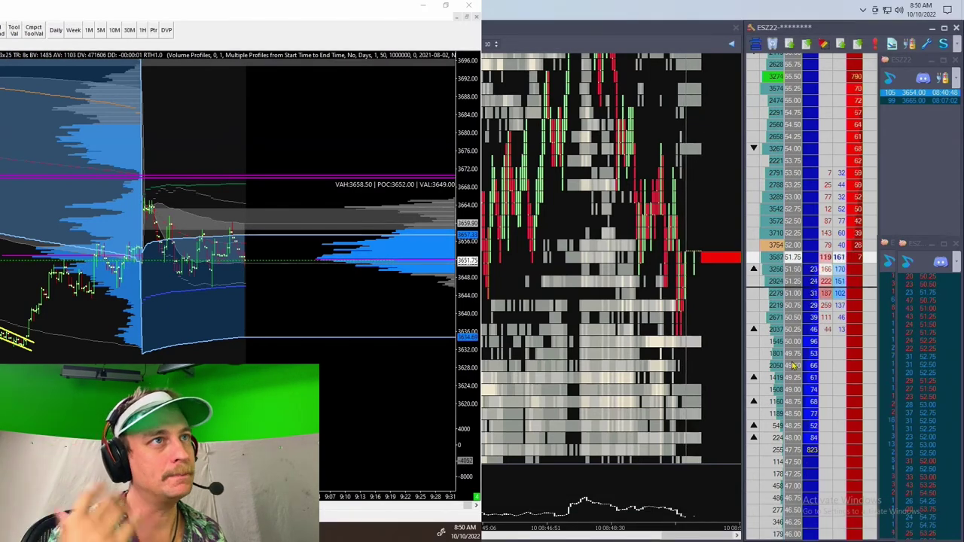
pyautogui.moveTo(707, 369)
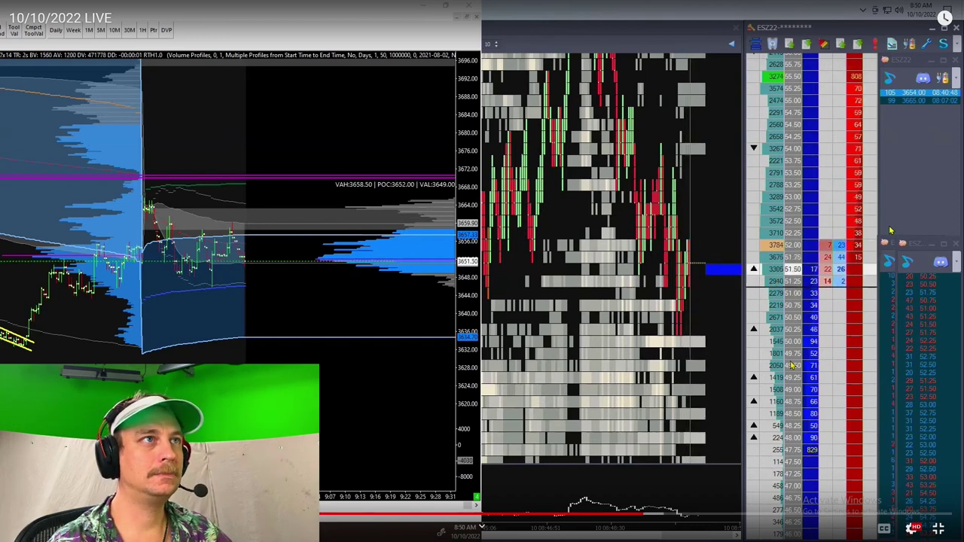
pyautogui.scroll(-2, 604, 316)
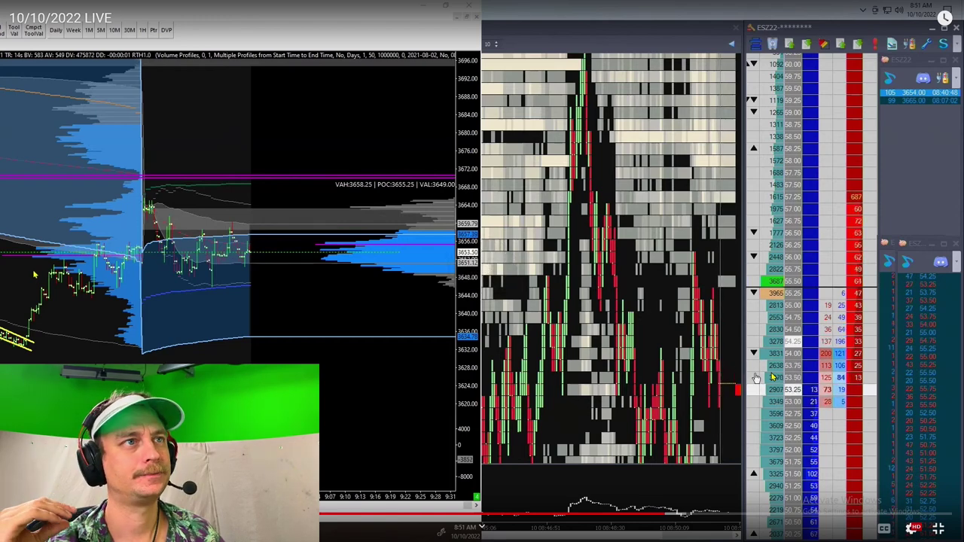
# Step: Follow the 8:51 to 8:52 AM order flow on the ladder to the long entry at 45.50 with its 48.50 exit order
pyautogui.scroll(-3, 783, 376)
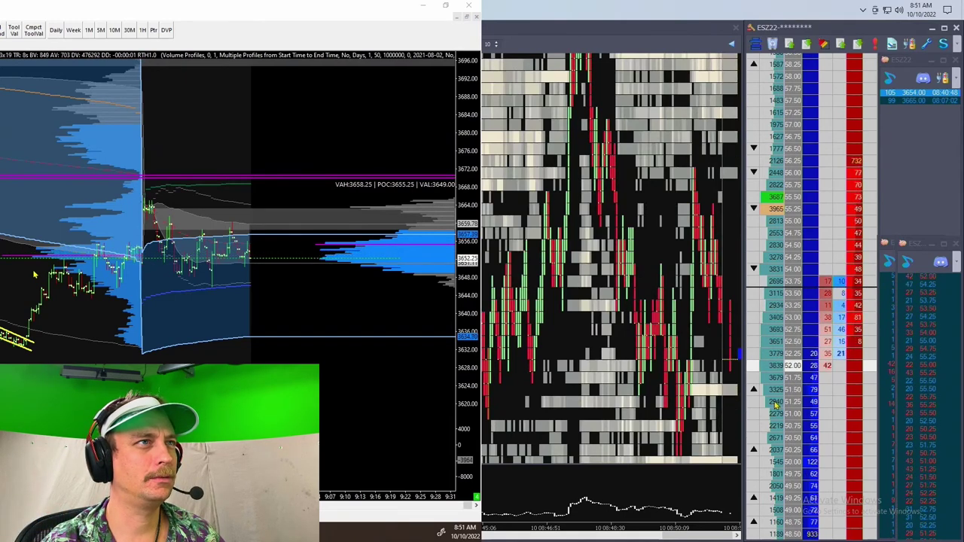
pyautogui.moveTo(870, 245)
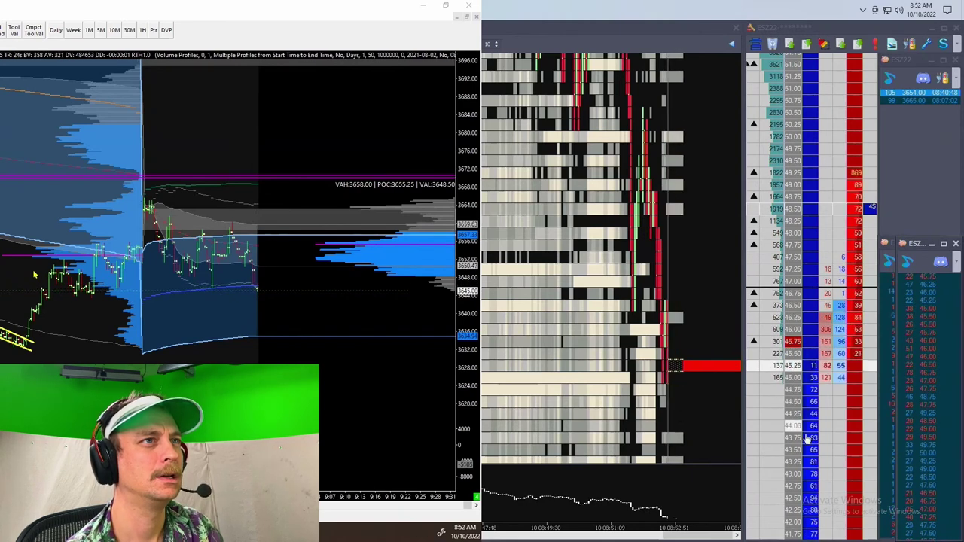
pyautogui.click(813, 360)
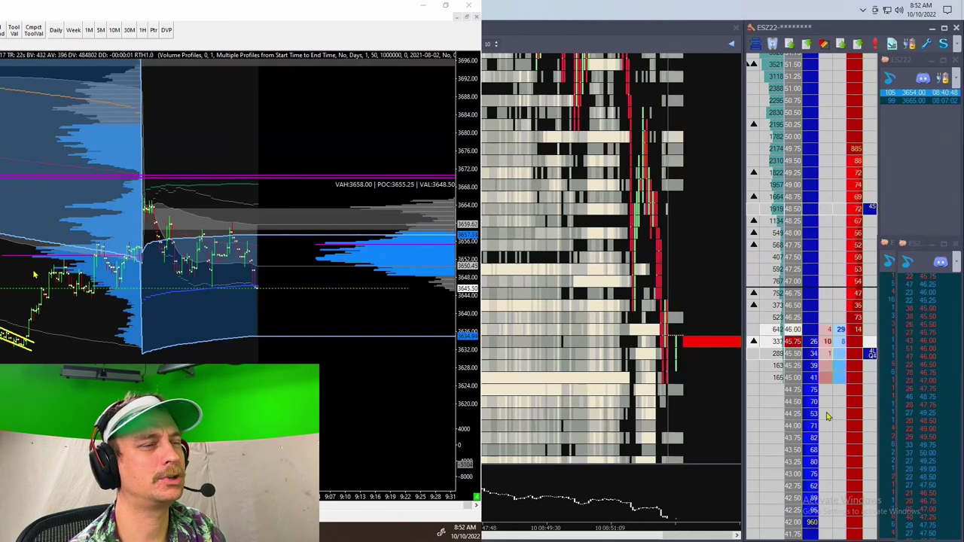
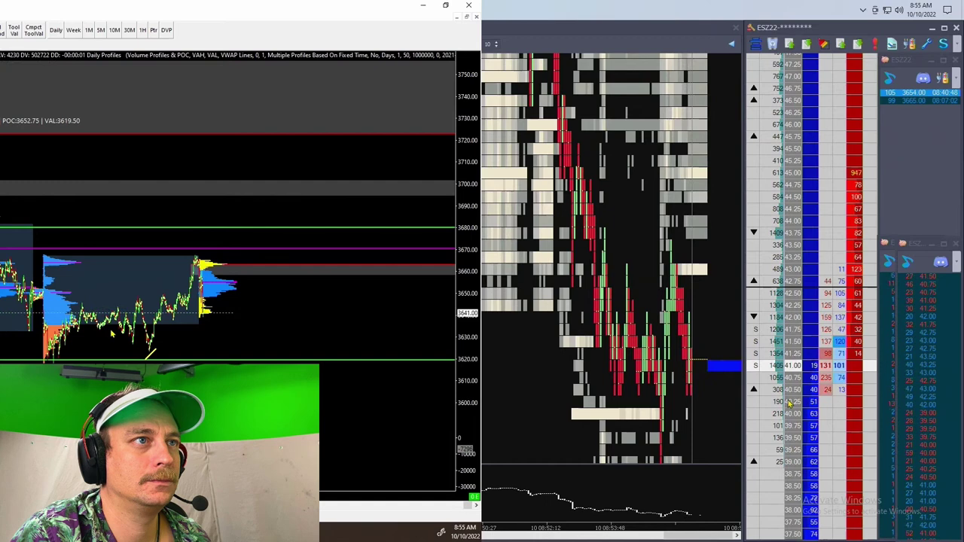
# Step: Examine the 8:55 to 8:57 AM order flow on the ladder and heatmap against the daily and intraday volume profiles
pyautogui.moveTo(755, 388)
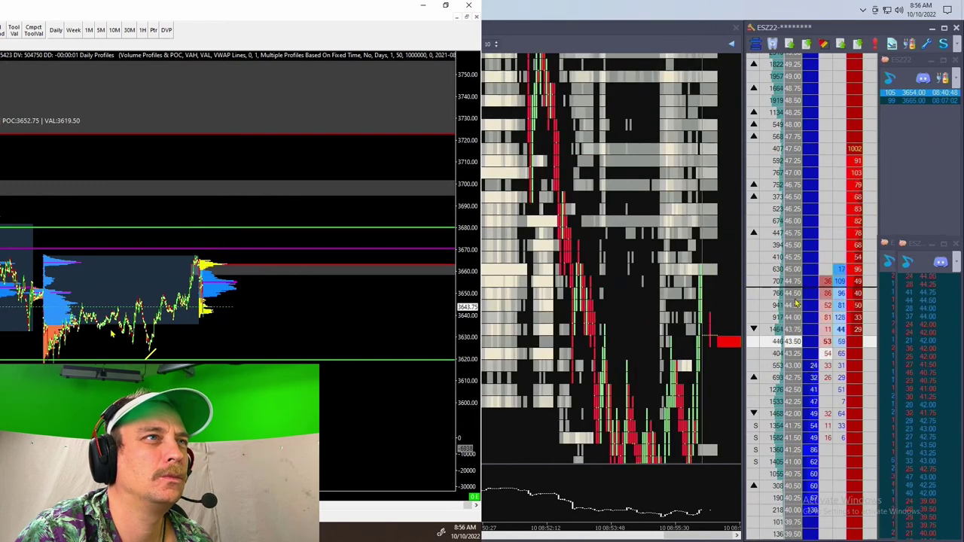
pyautogui.moveTo(708, 360)
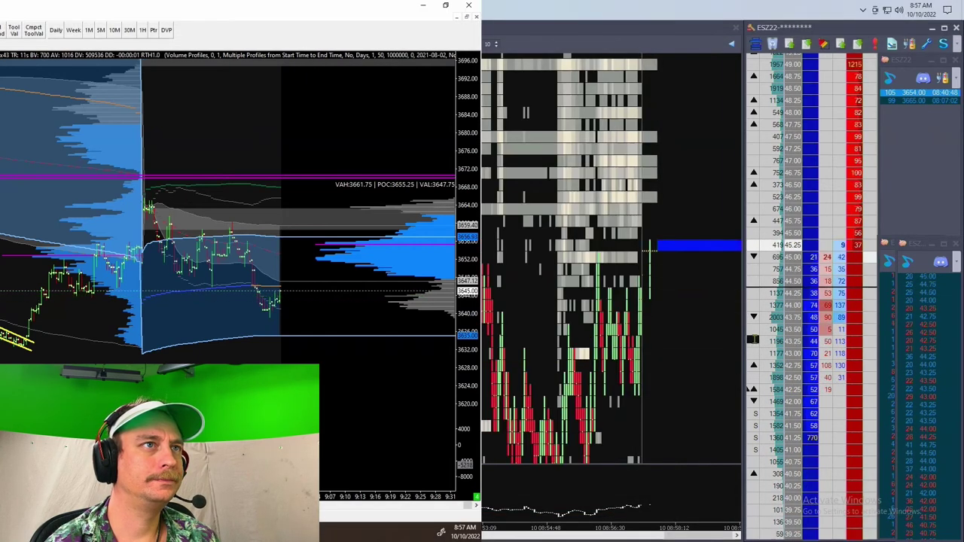
pyautogui.moveTo(756, 333)
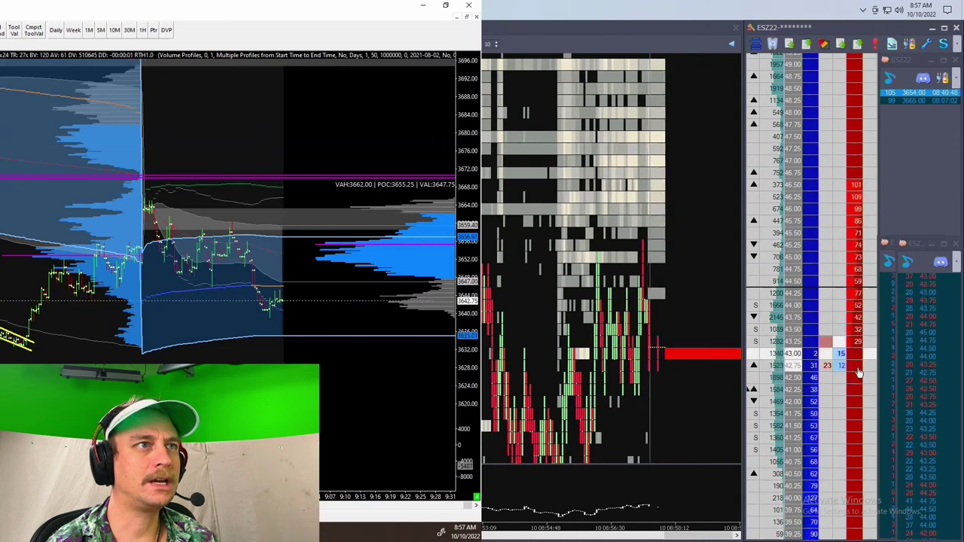
pyautogui.moveTo(686, 332)
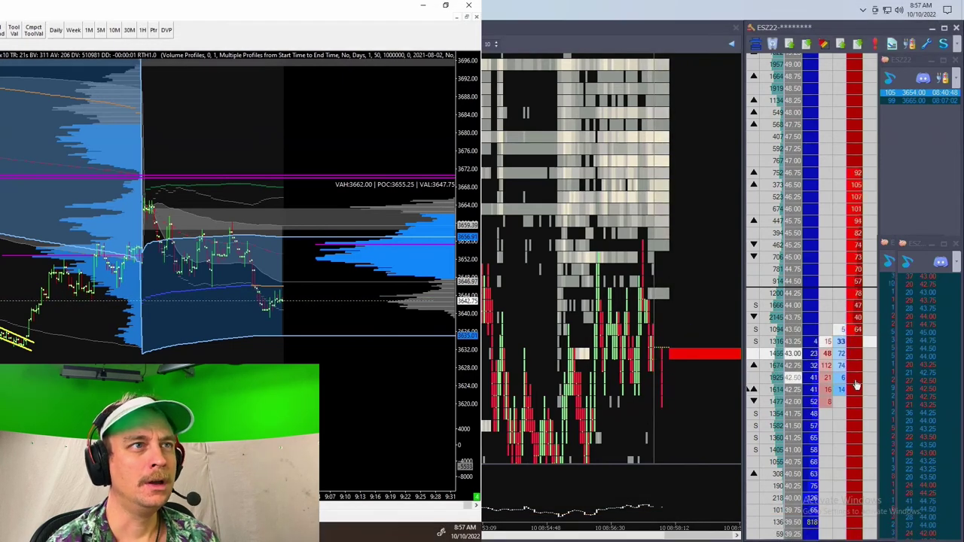
# Step: Review the 8:58 AM trade with the 46.00 exit order on the ladder, rewinding the recording briefly to replay it
pyautogui.moveTo(751, 406)
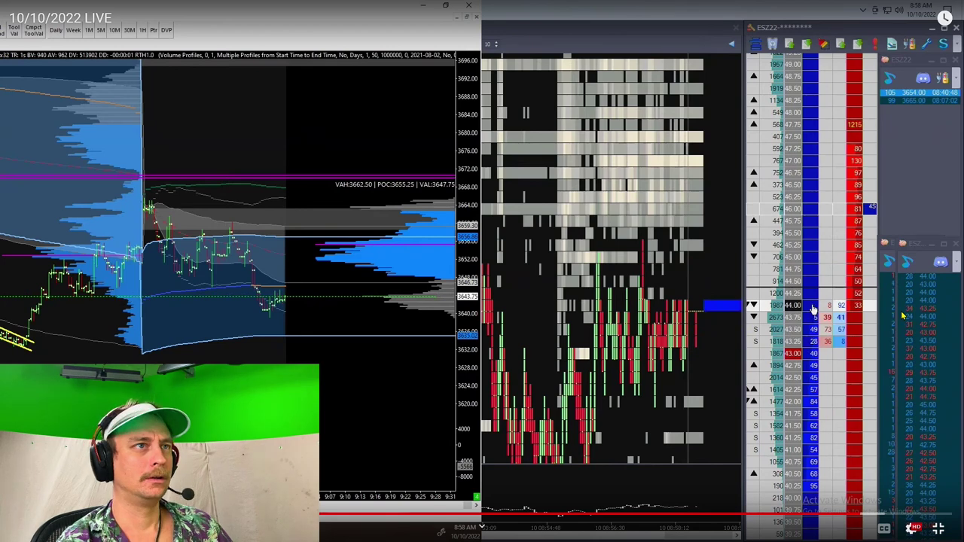
pyautogui.press('Left')
pyautogui.press('Left')
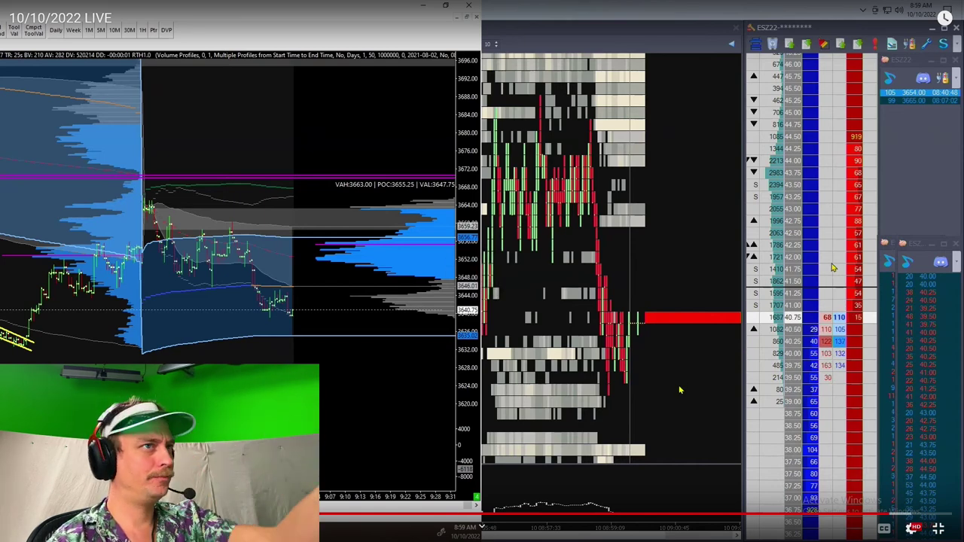
# Step: Seek the recording at 8:59 AM and examine the order flow through 9:00 AM on the heatmap and ladder
pyautogui.moveTo(900, 515)
pyautogui.mouseDown()
pyautogui.moveTo(890, 514)
pyautogui.moveTo(903, 513)
pyautogui.mouseUp()
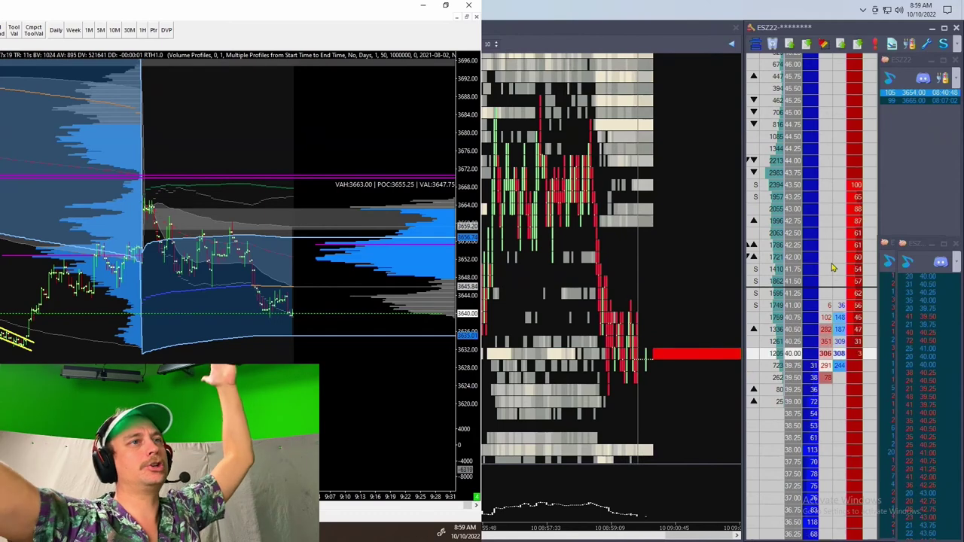
pyautogui.moveTo(670, 327)
pyautogui.click(629, 313)
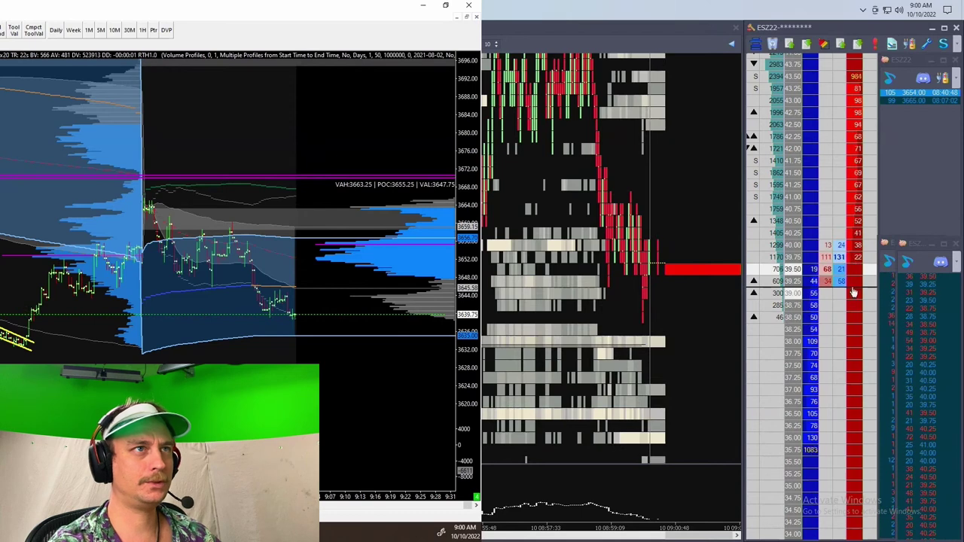
pyautogui.moveTo(920, 351)
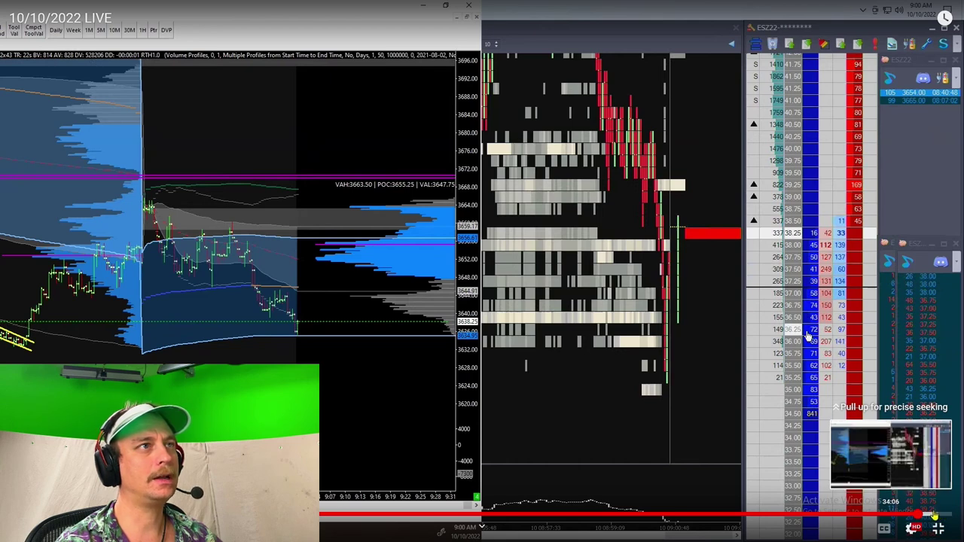
# Step: Skip the recording forward through the 9:01 AM order flow in 5-second jumps
pyautogui.moveTo(934, 514); pyautogui.dragTo(932, 512)
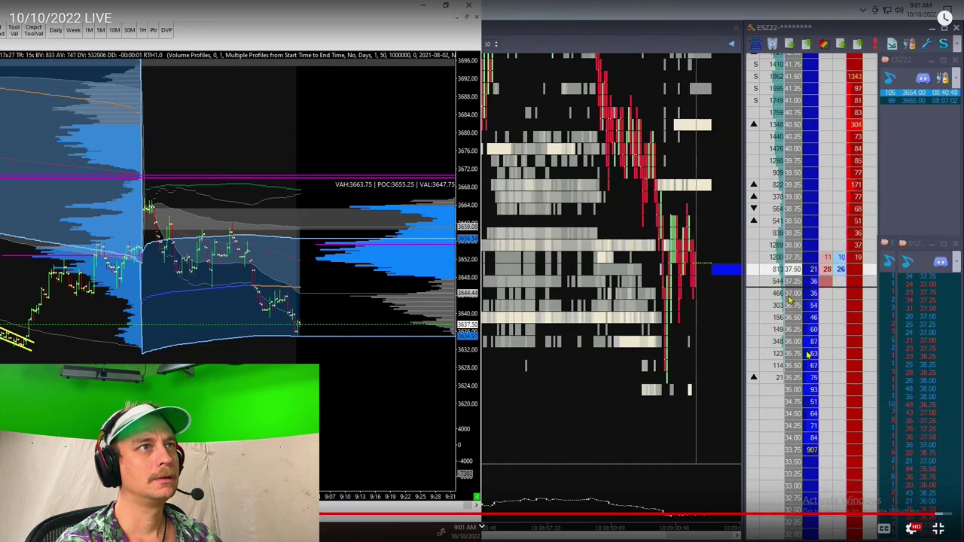
pyautogui.press('Right')
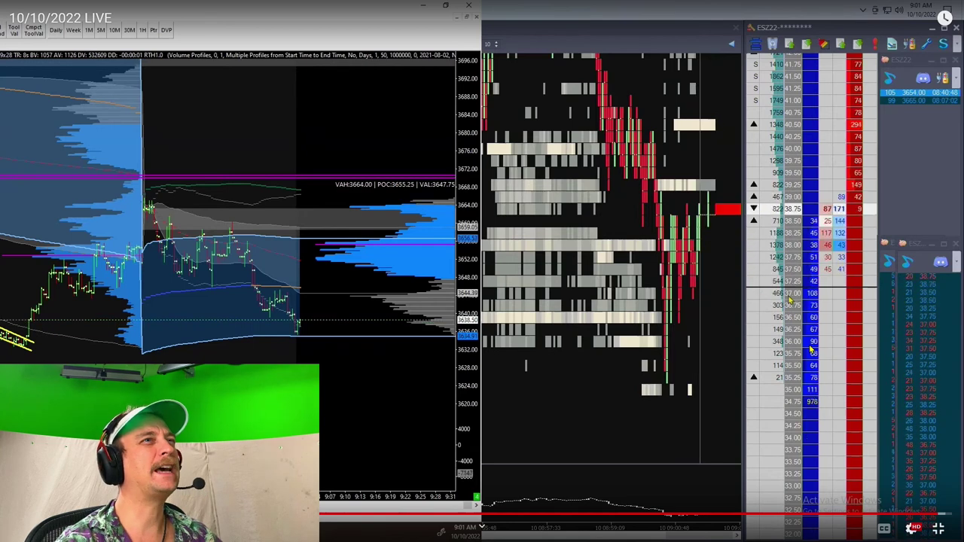
pyautogui.press('Right')
pyautogui.press('Right')
pyautogui.press('Right')
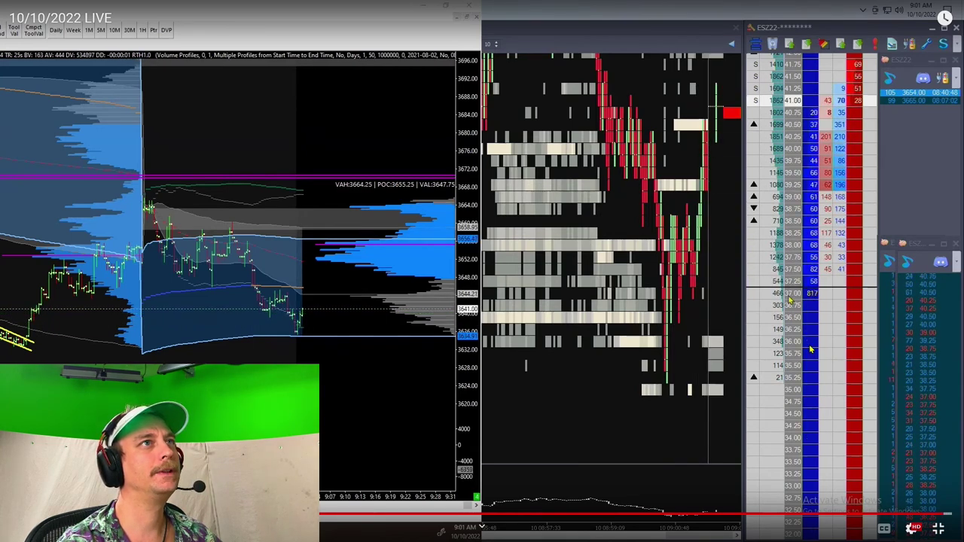
pyautogui.press('Right')
pyautogui.press('Right')
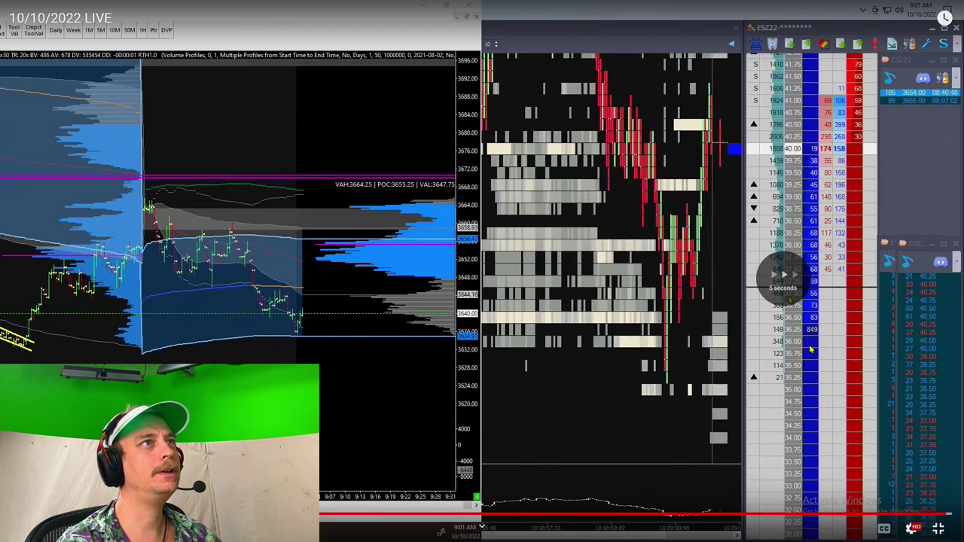